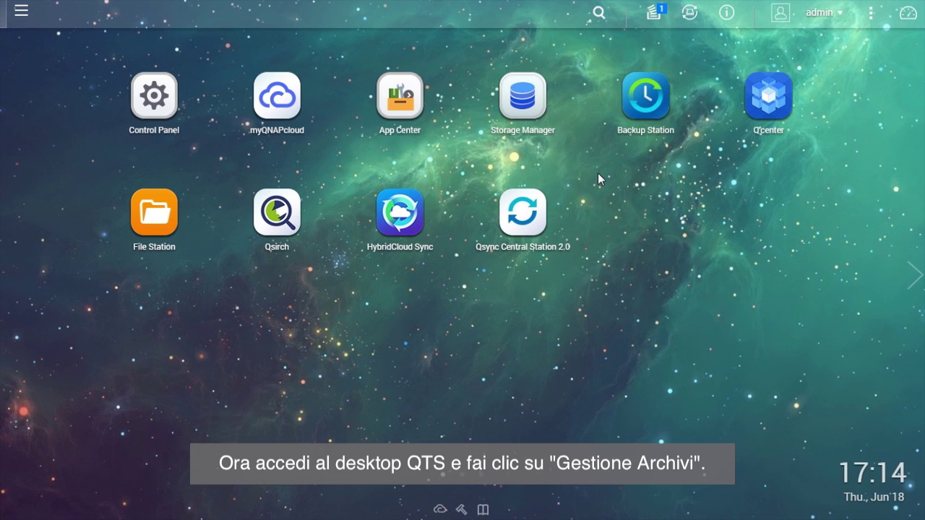
Launch Storage Manager from its icon on the QTS desktop.
{"action": "left_click", "coordinate": [534, 112]}
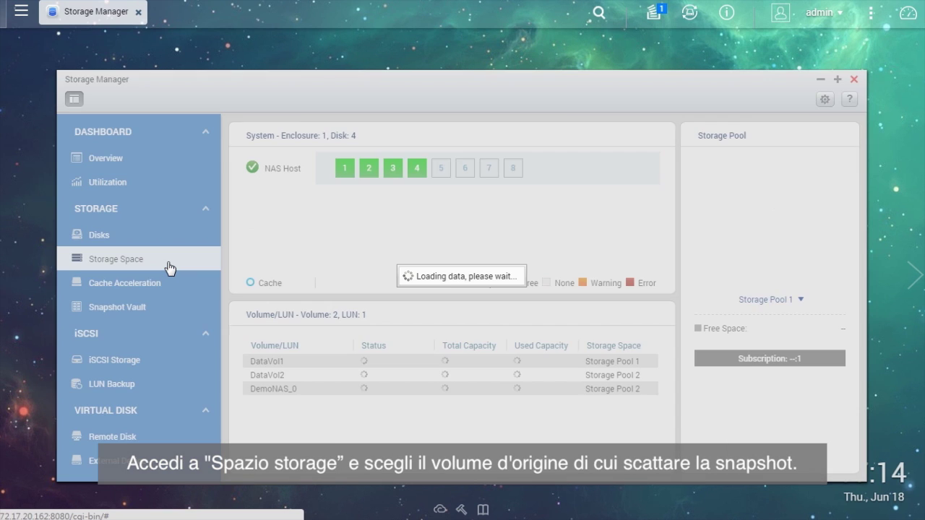
Take snapshot snap6 of DataVol2 in Storage Pool 2, kept for 3 days.
{"action": "left_click", "coordinate": [171, 268]}
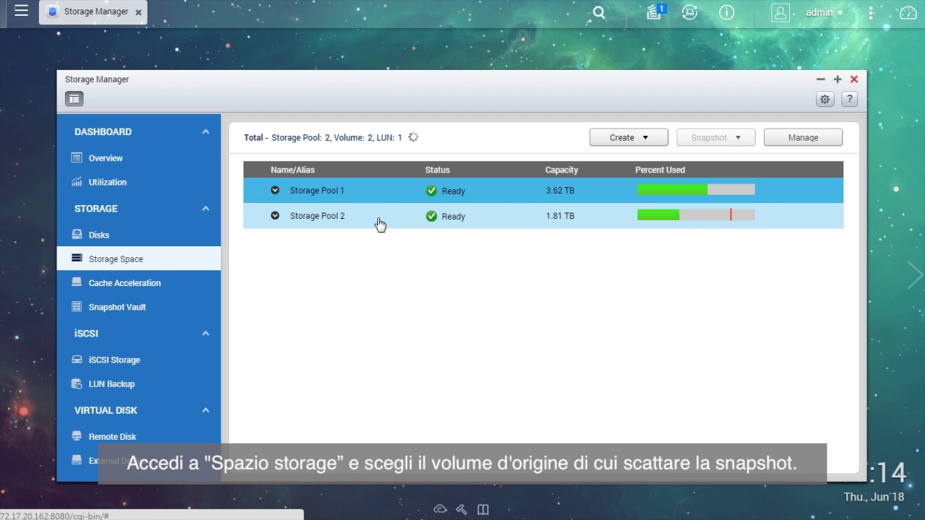
{"action": "left_click", "coordinate": [380, 223]}
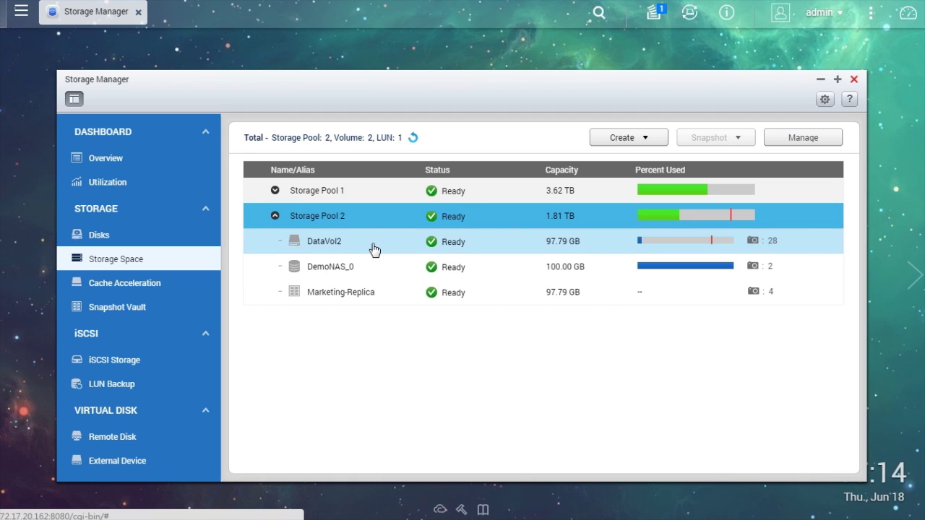
{"action": "left_click", "coordinate": [373, 249]}
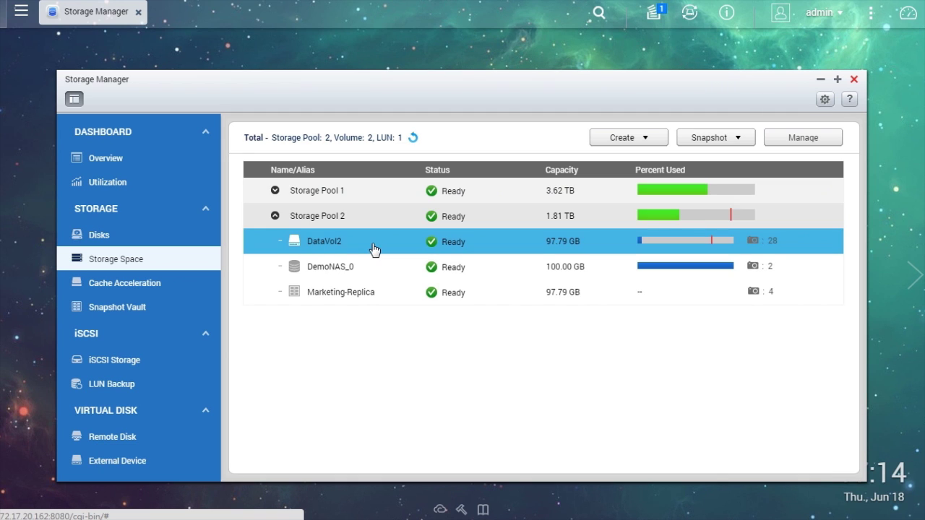
{"action": "left_click", "coordinate": [750, 141]}
{"action": "left_click", "coordinate": [775, 161]}
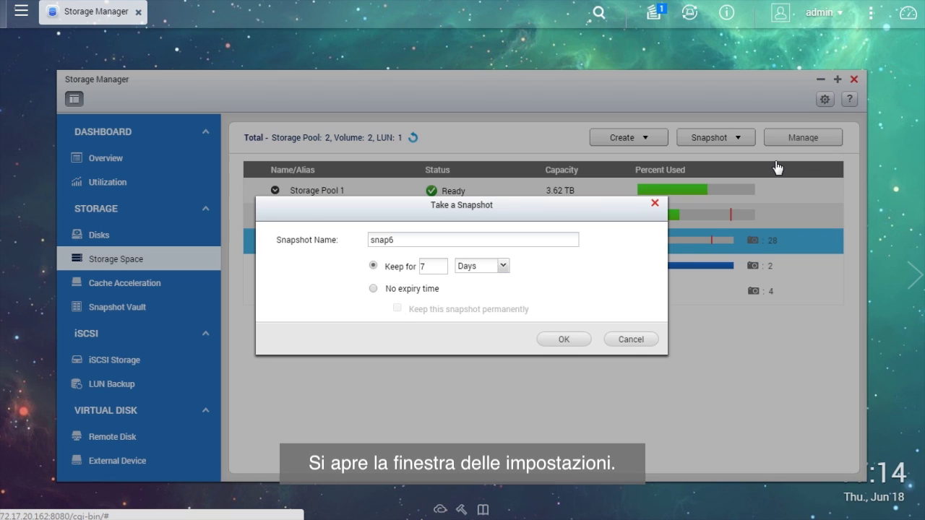
{"action": "left_click", "coordinate": [528, 238]}
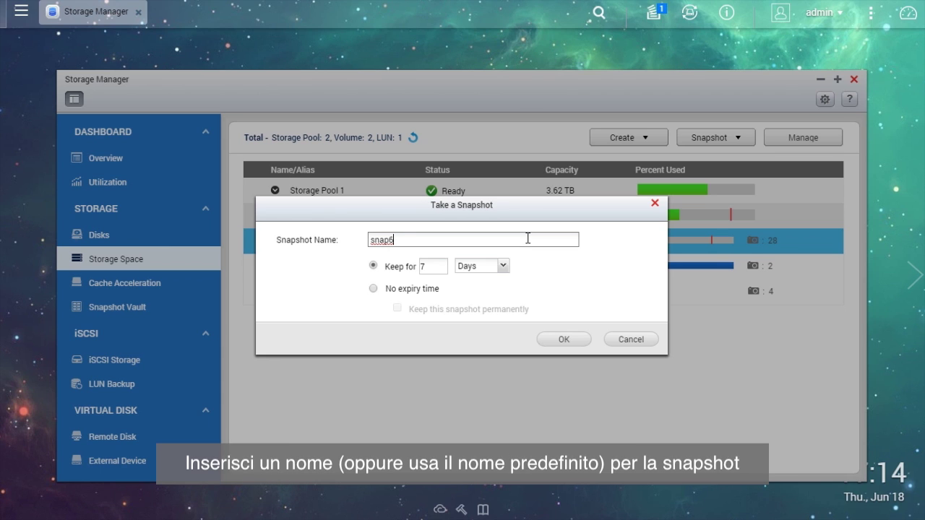
{"action": "left_click", "coordinate": [442, 267]}
{"action": "type", "text": "3"}
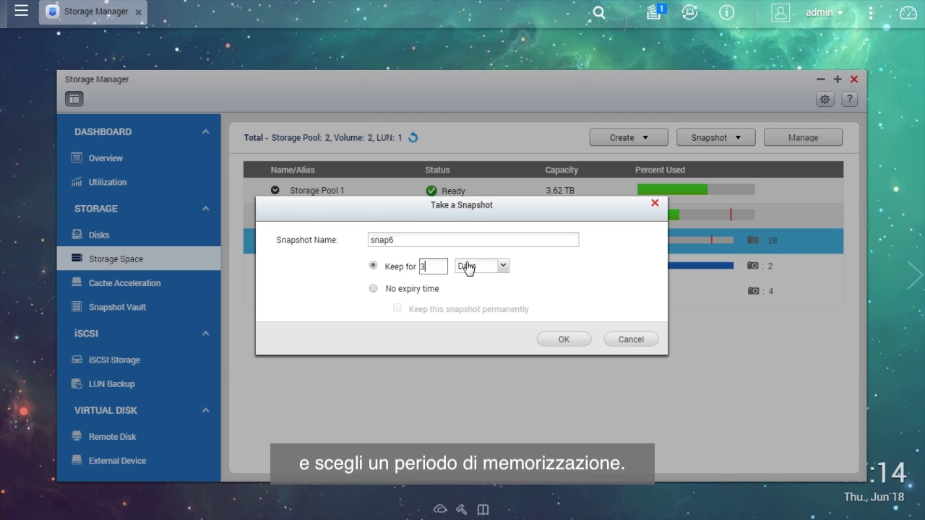
{"action": "left_click", "coordinate": [583, 342]}
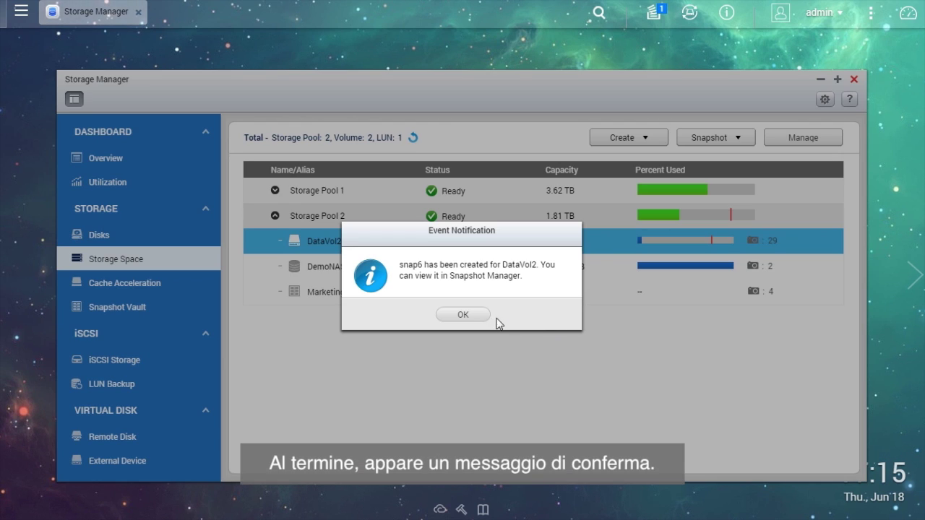
{"action": "left_click", "coordinate": [462, 314]}
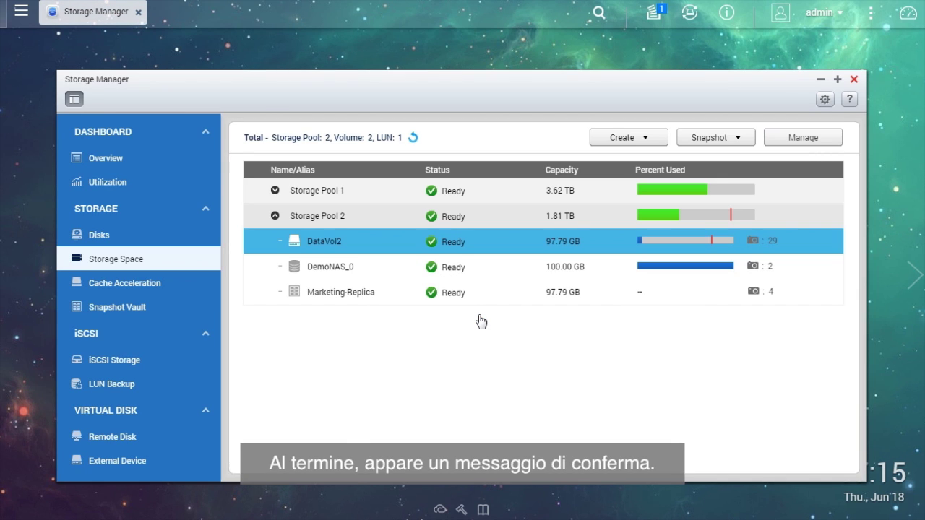
Show DataVol2's snapshots in Snapshot Manager, toggling the detailed list view and back to preview.
{"action": "left_click", "coordinate": [742, 137]}
{"action": "left_click", "coordinate": [738, 189]}
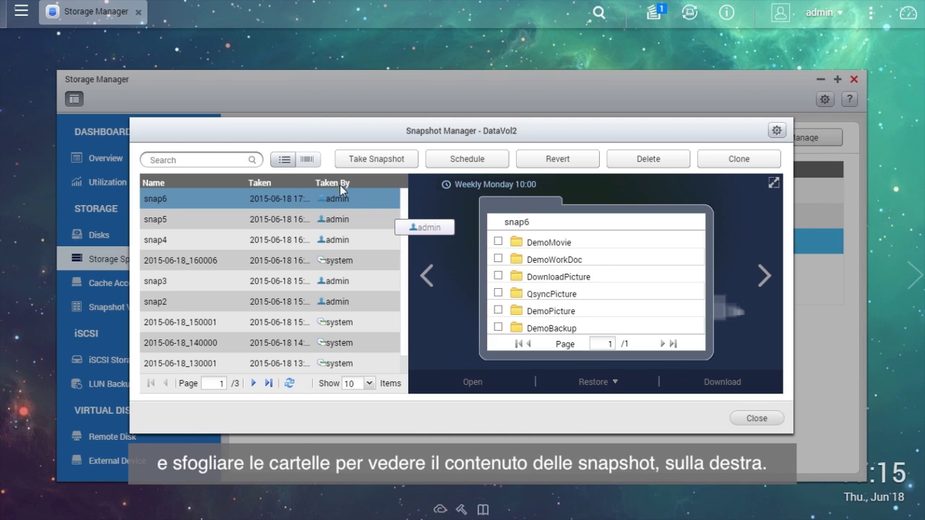
{"action": "left_click", "coordinate": [285, 161]}
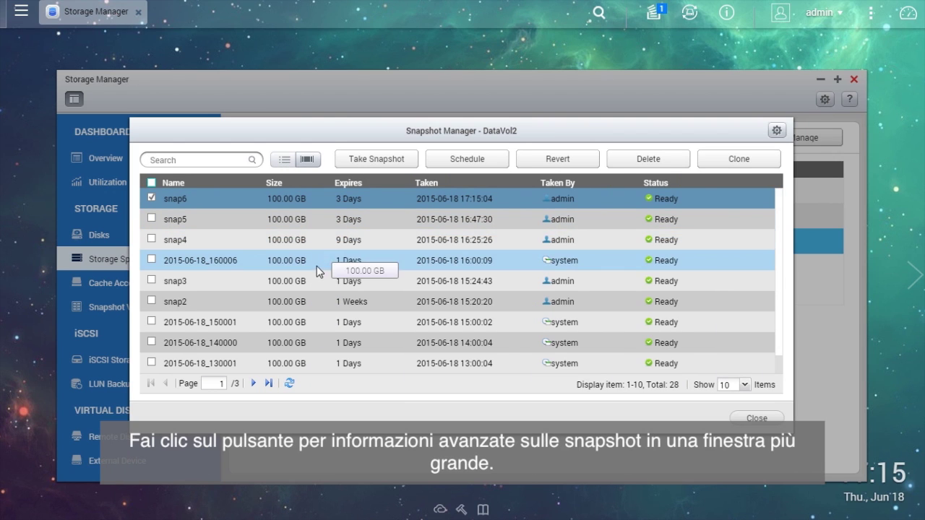
{"action": "left_click", "coordinate": [312, 162]}
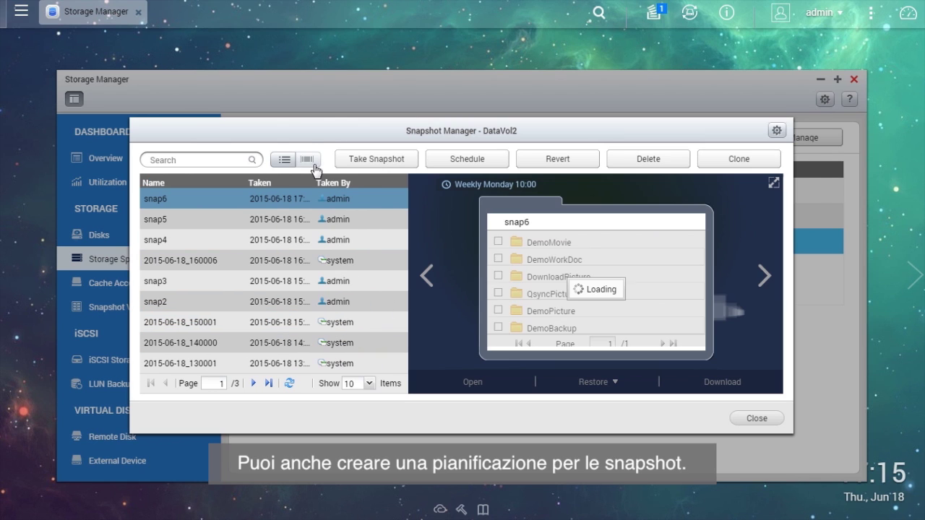
Schedule hourly DataVol2 snapshots kept for 2 days, then tick snap6's DemoMovie folder.
{"action": "left_click", "coordinate": [499, 162]}
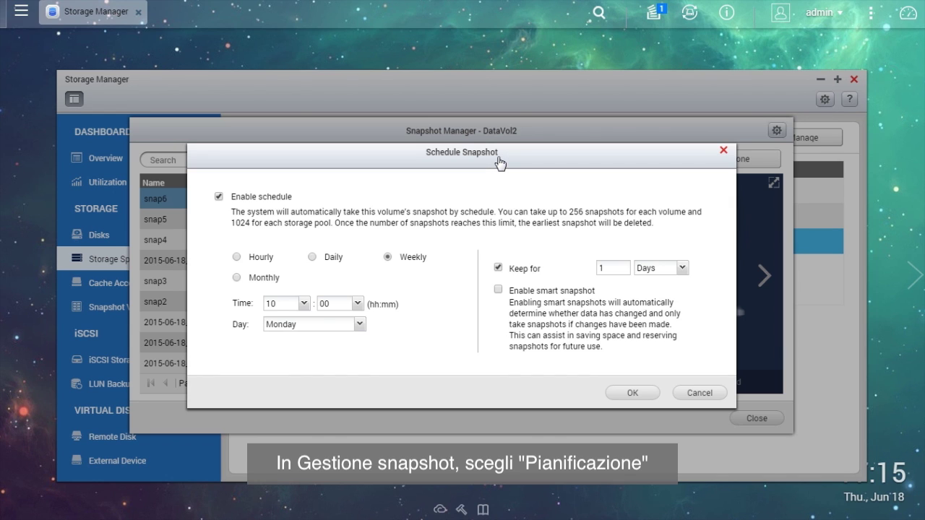
{"action": "left_click", "coordinate": [218, 196]}
{"action": "left_click", "coordinate": [237, 257]}
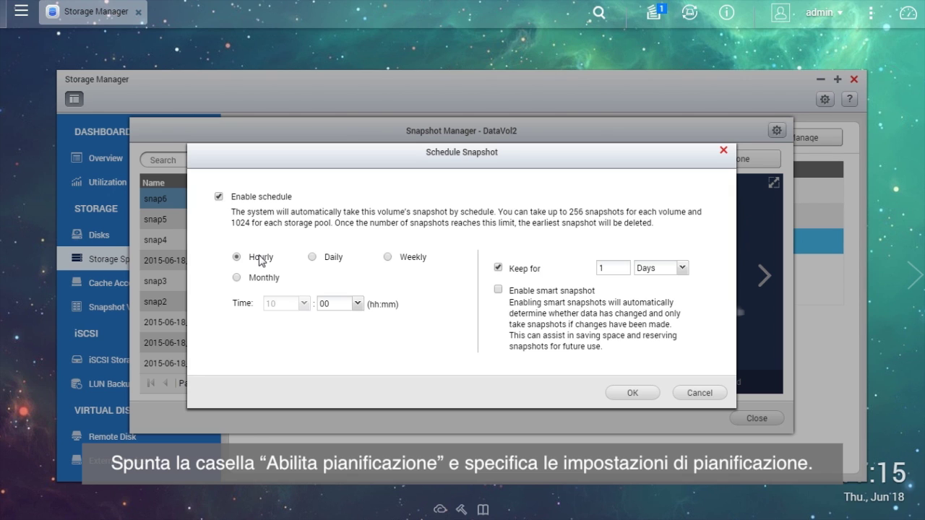
{"action": "left_click", "coordinate": [609, 267]}
{"action": "type", "text": "2"}
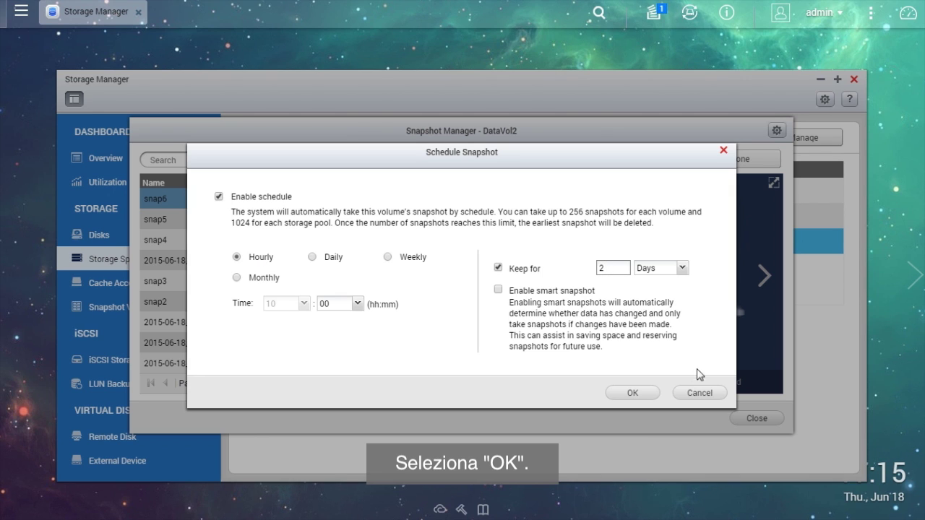
{"action": "left_click", "coordinate": [645, 396]}
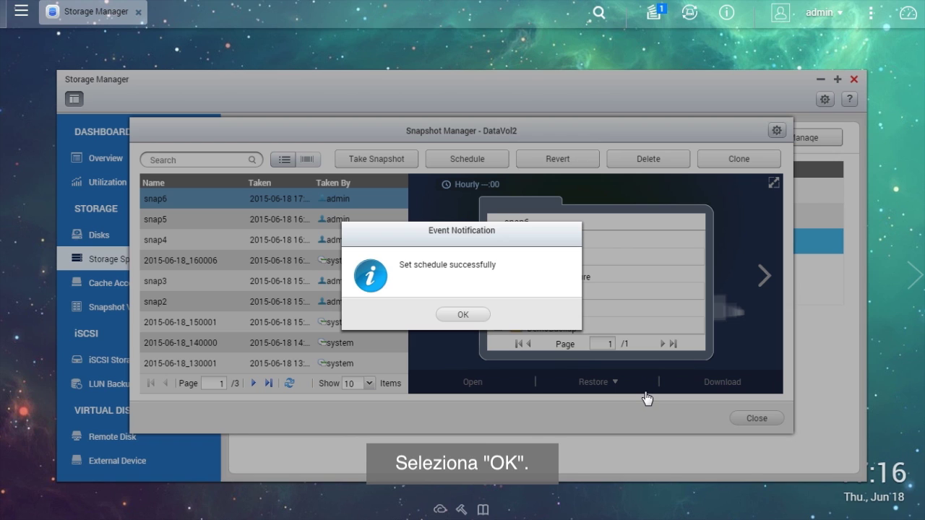
{"action": "left_click", "coordinate": [487, 315]}
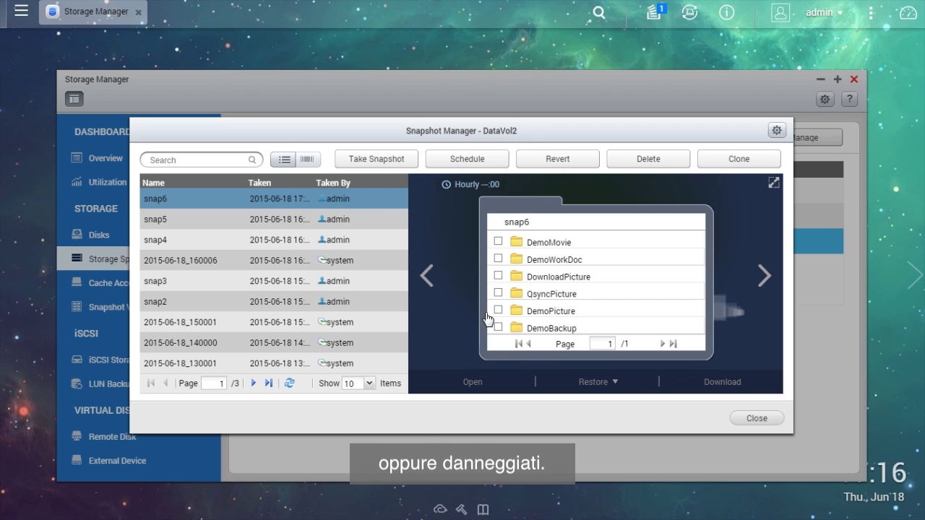
{"action": "left_click", "coordinate": [582, 244]}
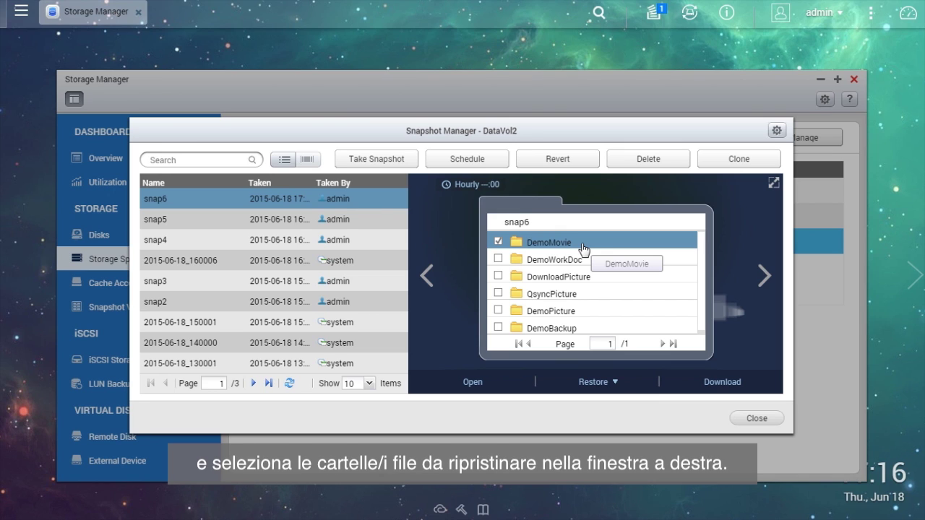
Restore DemoMovie from snap6 to its original location, overwriting current files.
{"action": "left_click", "coordinate": [617, 383]}
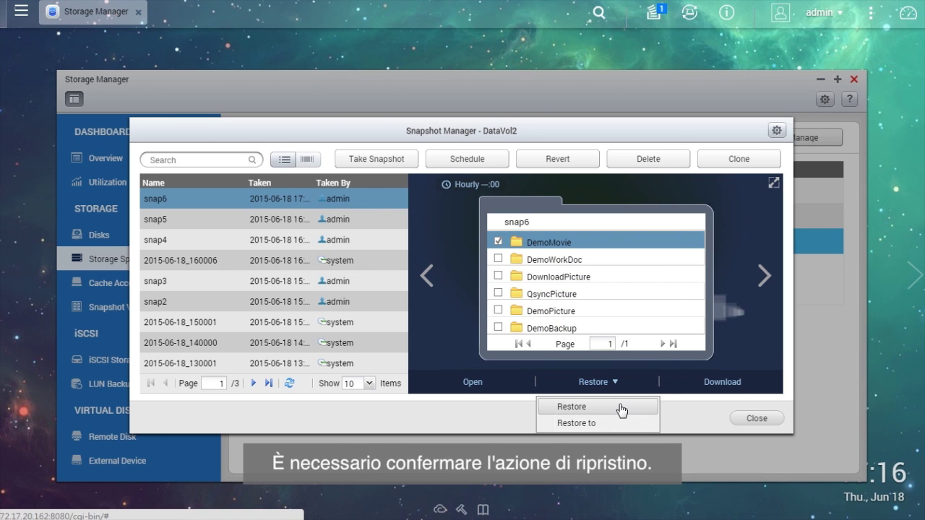
{"action": "left_click", "coordinate": [621, 408]}
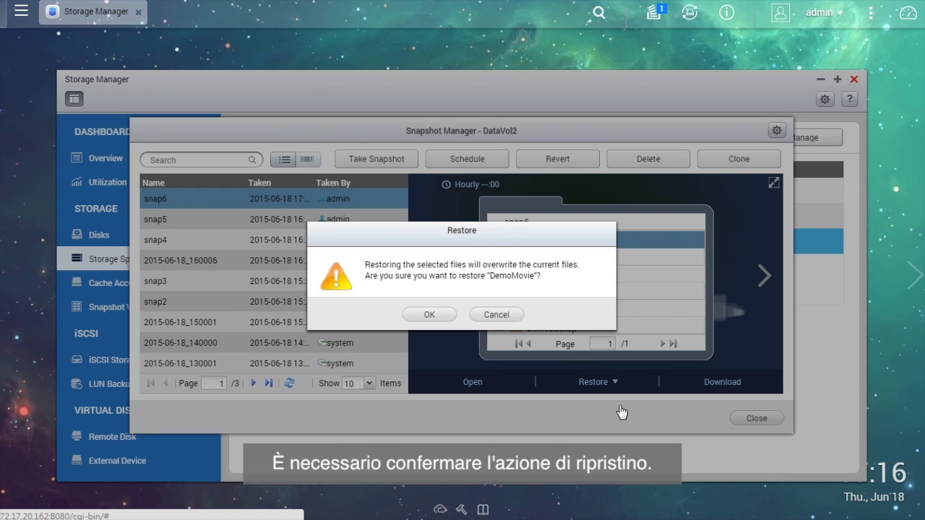
{"action": "left_click", "coordinate": [431, 315]}
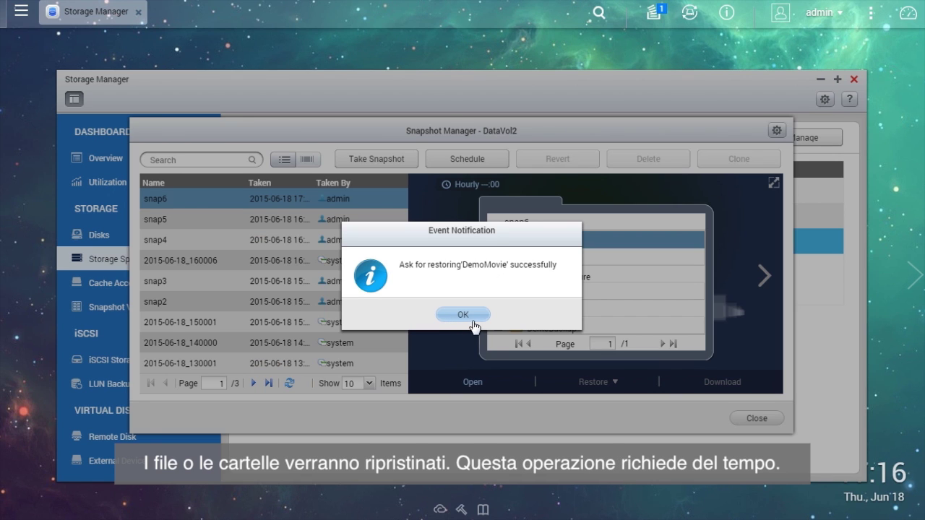
{"action": "left_click", "coordinate": [462, 316]}
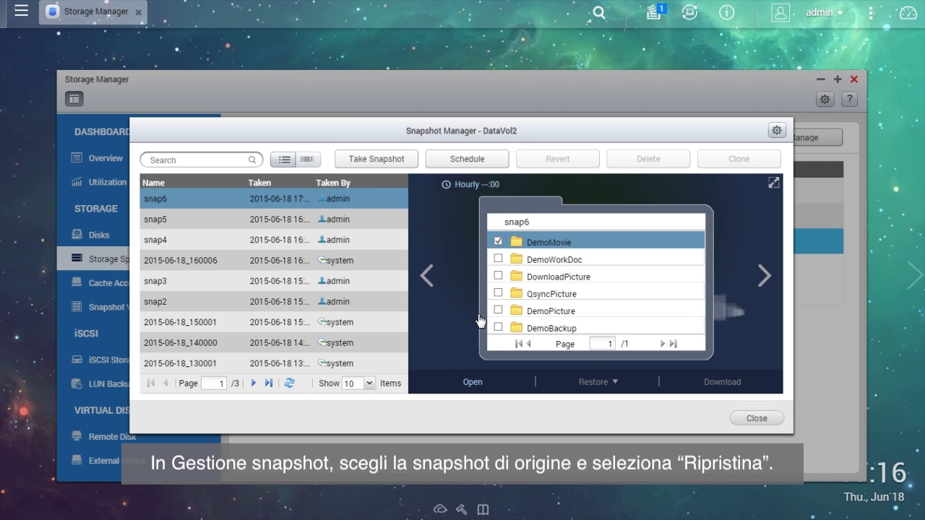
Revert DataVol2 to snap6, discarding all changes made since that snapshot.
{"action": "left_click", "coordinate": [572, 160]}
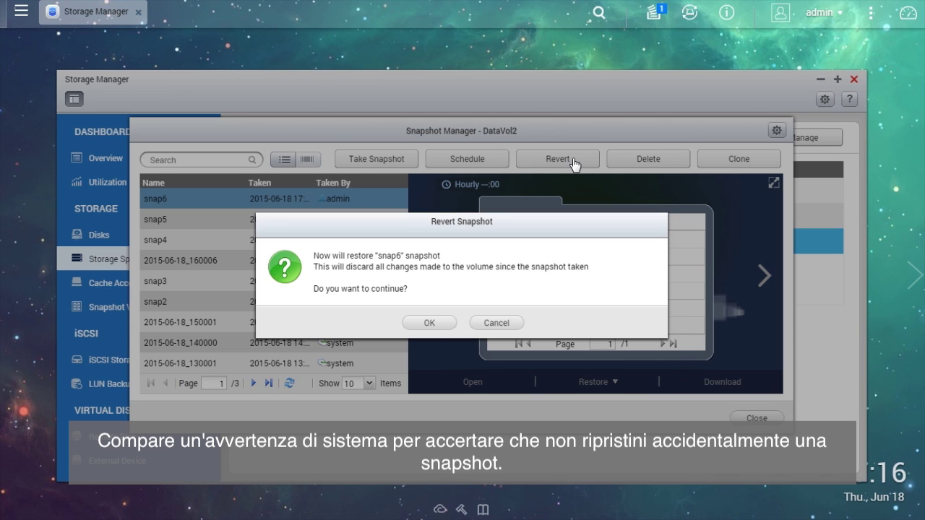
{"action": "left_click", "coordinate": [451, 325]}
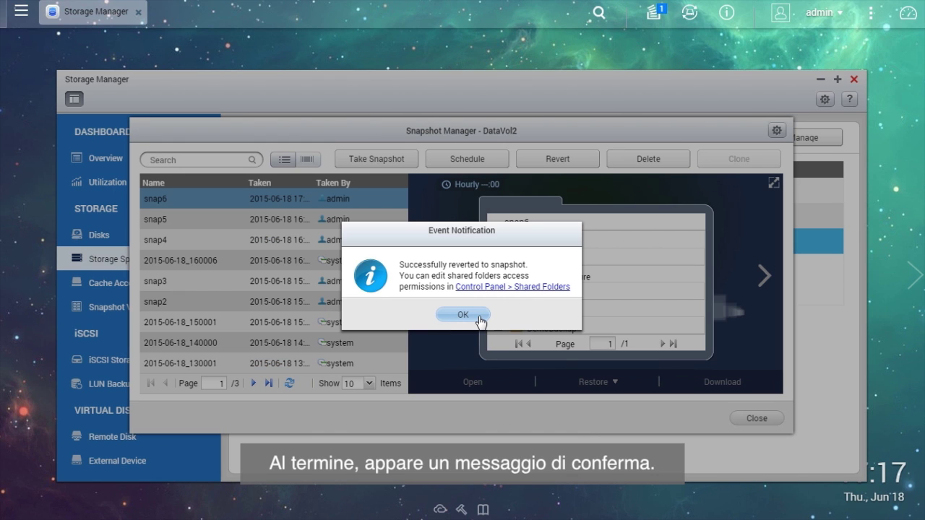
{"action": "left_click", "coordinate": [479, 320]}
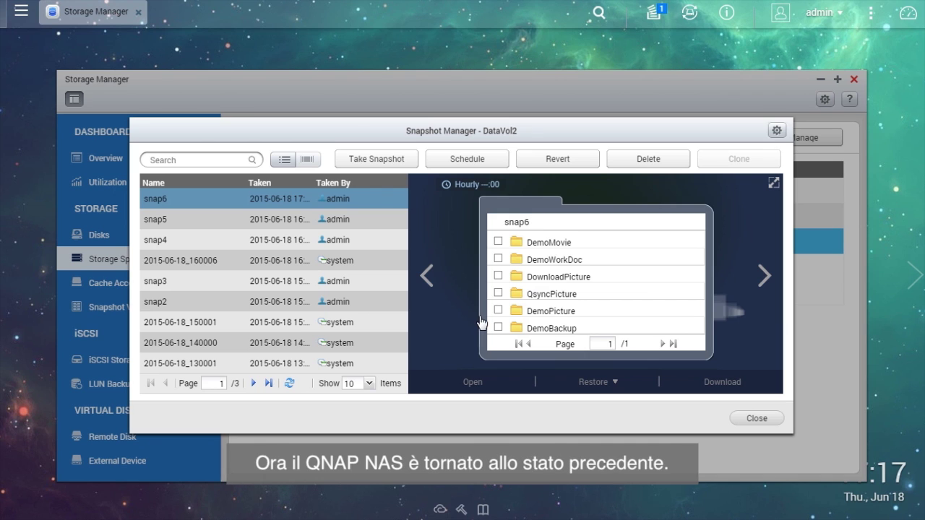
Close the Snapshot Manager and restart Storage Manager.
{"action": "left_click", "coordinate": [755, 418]}
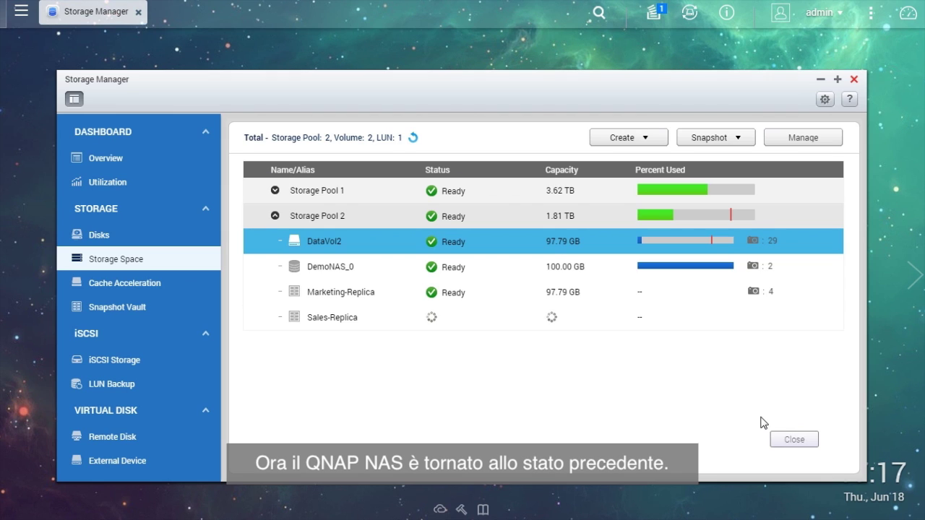
{"action": "left_click", "coordinate": [853, 79]}
{"action": "left_click", "coordinate": [523, 112]}
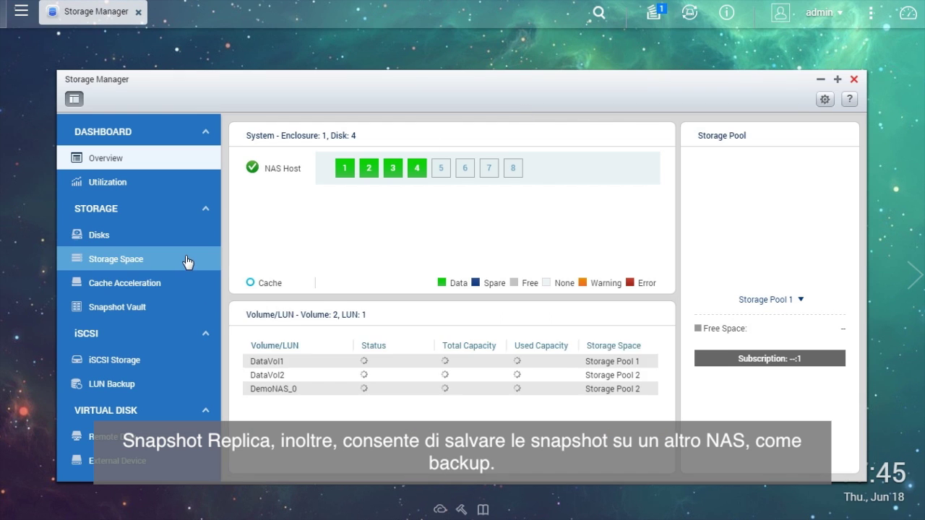
Begin replica job DataVol2_rep for DataVol2 and bring up its Remote site settings.
{"action": "left_click", "coordinate": [186, 262]}
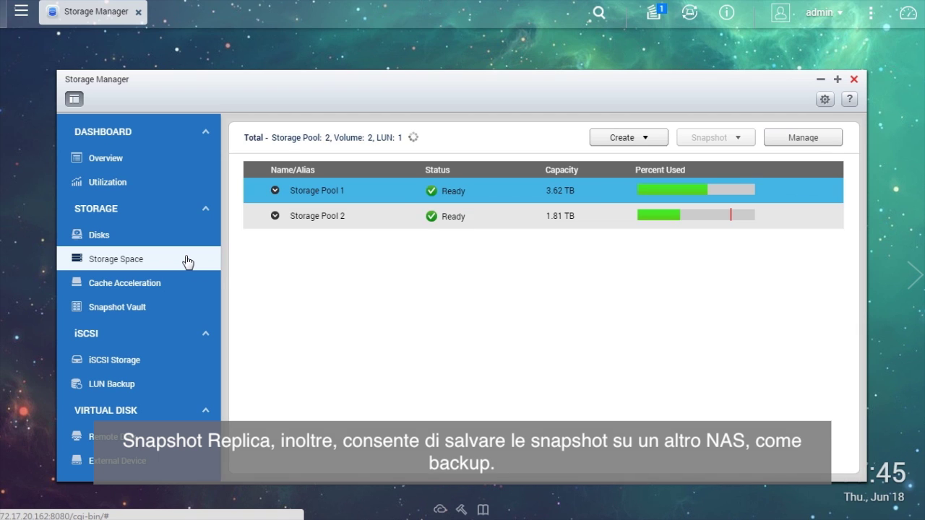
{"action": "left_click", "coordinate": [370, 216]}
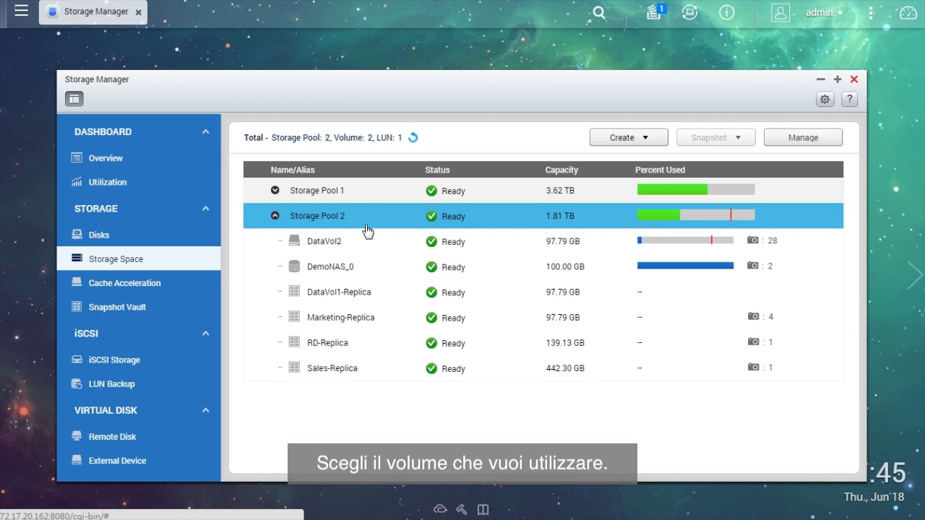
{"action": "left_click", "coordinate": [397, 247]}
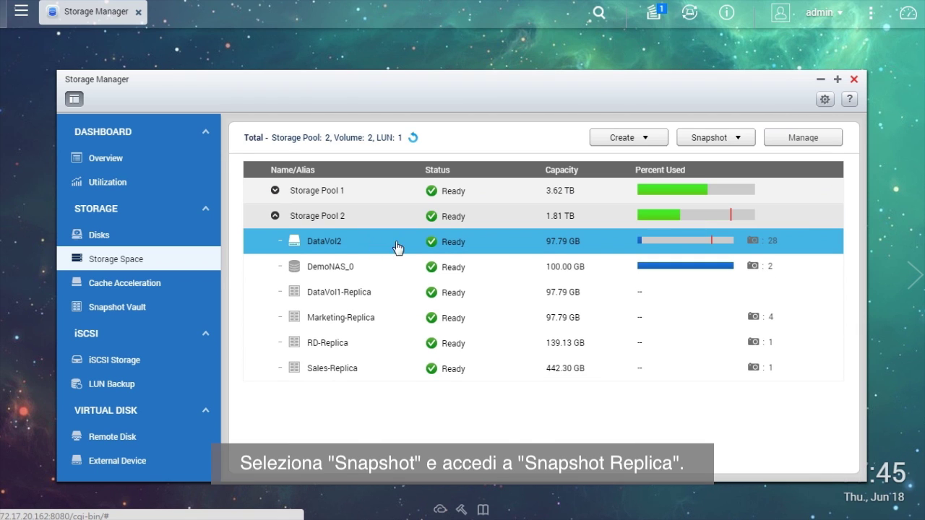
{"action": "left_click", "coordinate": [749, 140]}
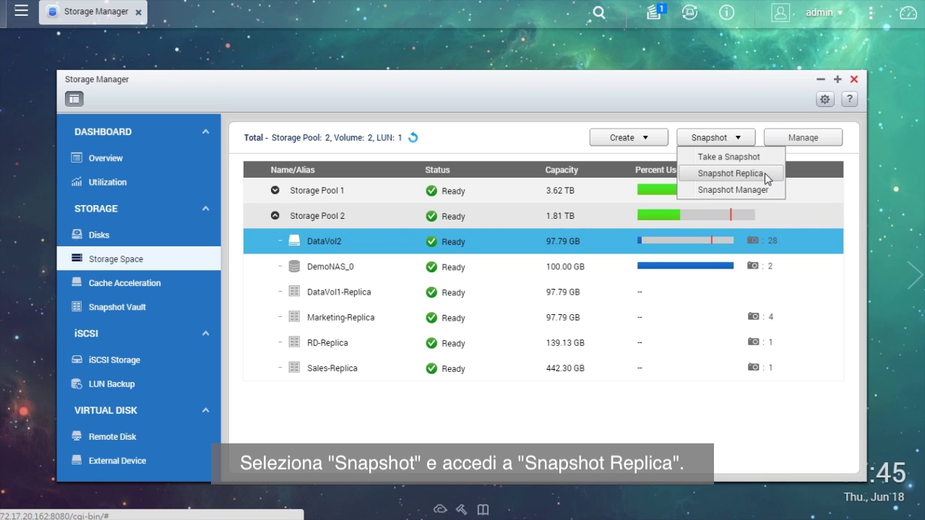
{"action": "left_click", "coordinate": [764, 173]}
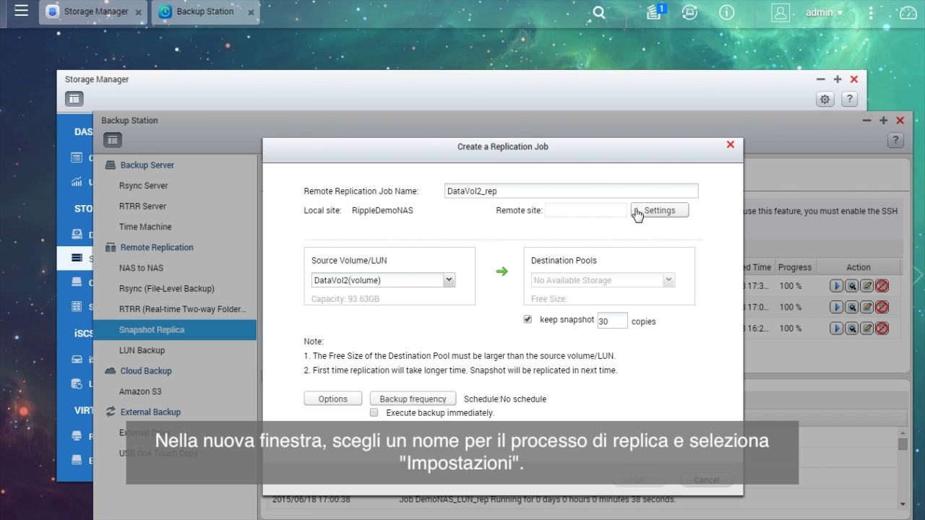
{"action": "left_click", "coordinate": [557, 192]}
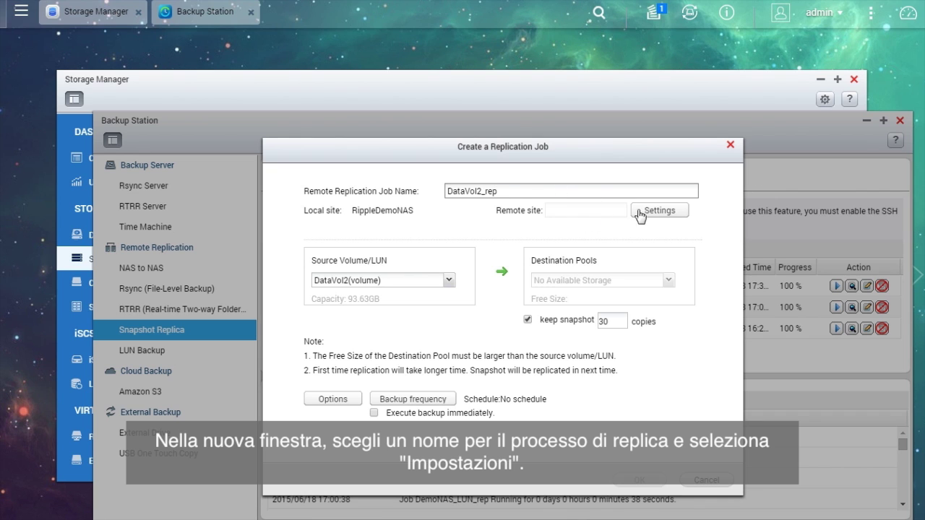
{"action": "left_click", "coordinate": [682, 214]}
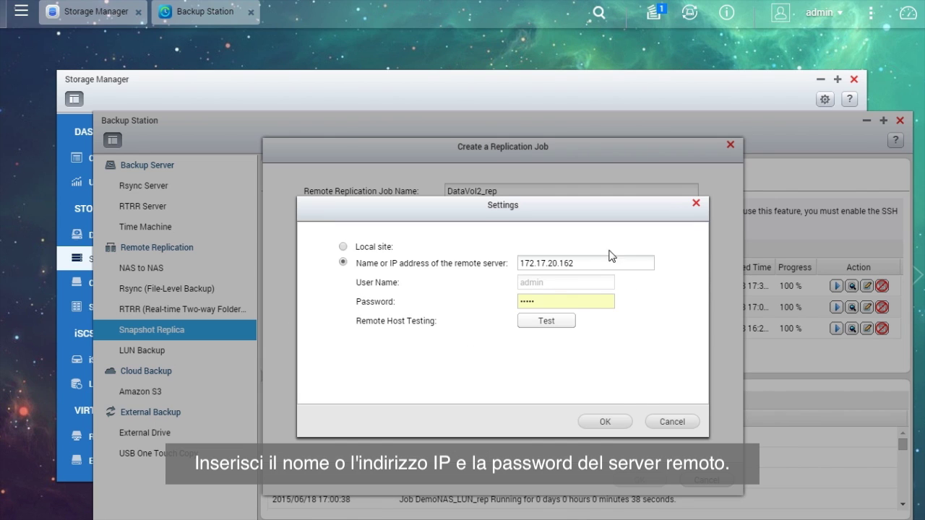
Point the job at remote server 172.17.32.95 with its account password, testing the connection.
{"action": "left_click_drag", "start_coordinate": [611, 262], "coordinate": [509, 276]}
{"action": "type", "text": "172.17.32.95"}
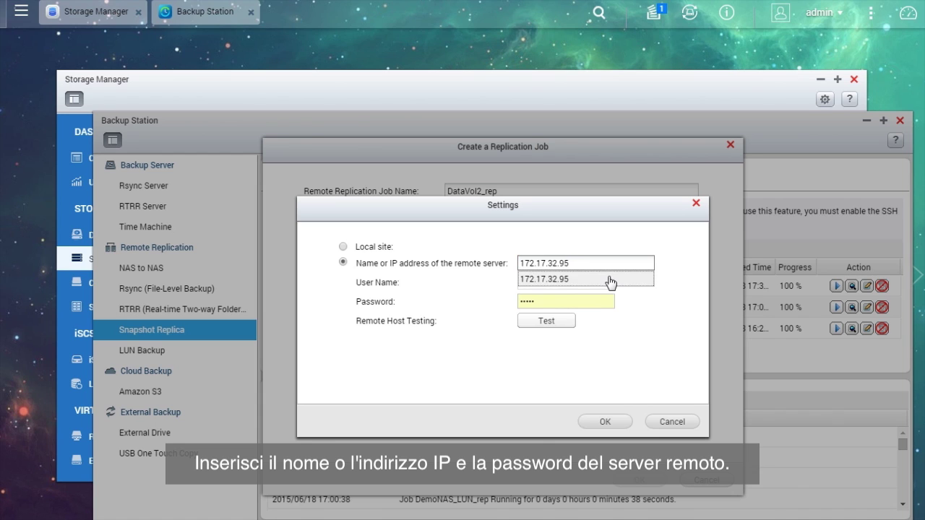
{"action": "left_click", "coordinate": [603, 301]}
{"action": "type", "text": "admi"}
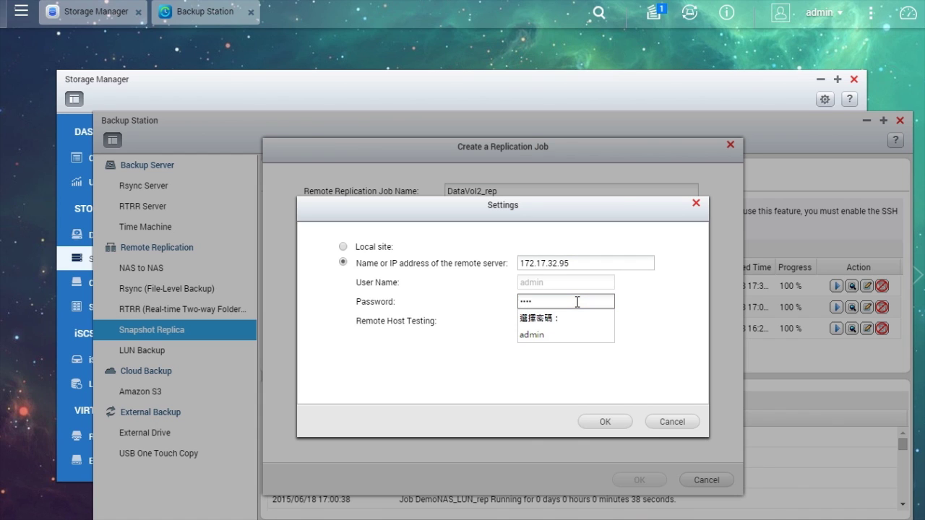
{"action": "left_click", "coordinate": [676, 319]}
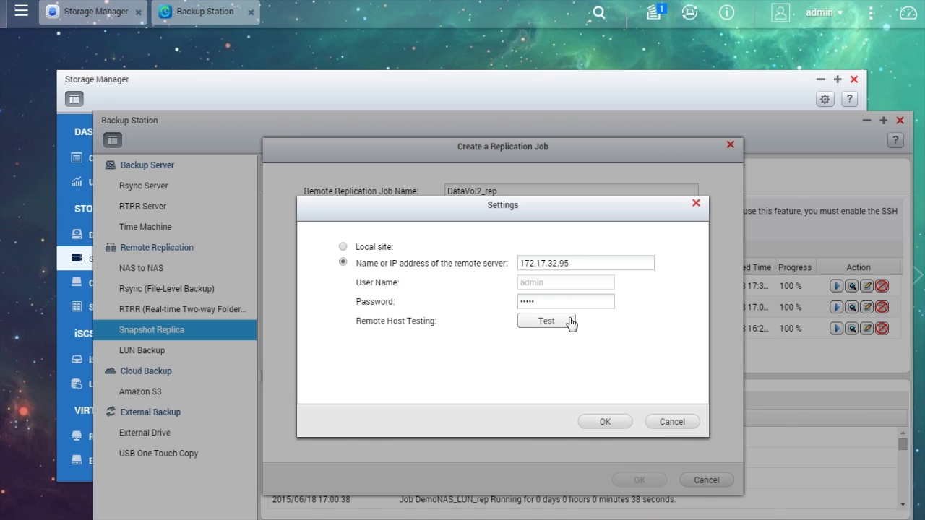
{"action": "left_click", "coordinate": [571, 322]}
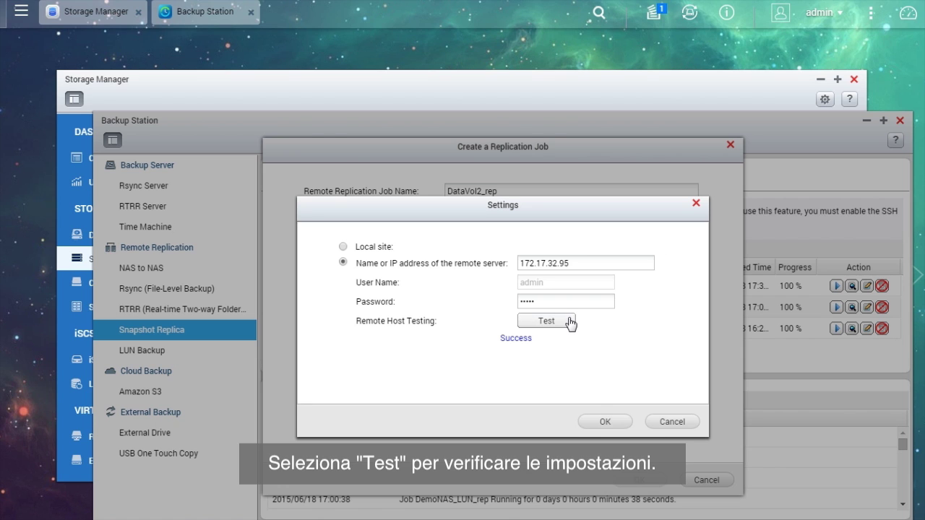
{"action": "left_click", "coordinate": [608, 422]}
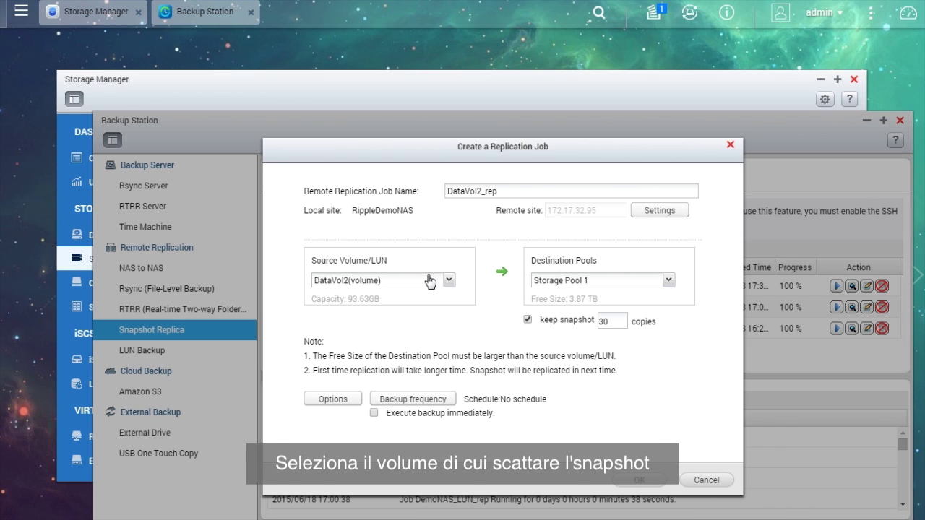
Keep 3 snapshot copies, leave options and schedule unchanged, and create DataVol2_rep.
{"action": "double_click", "coordinate": [611, 321]}
{"action": "type", "text": "3"}
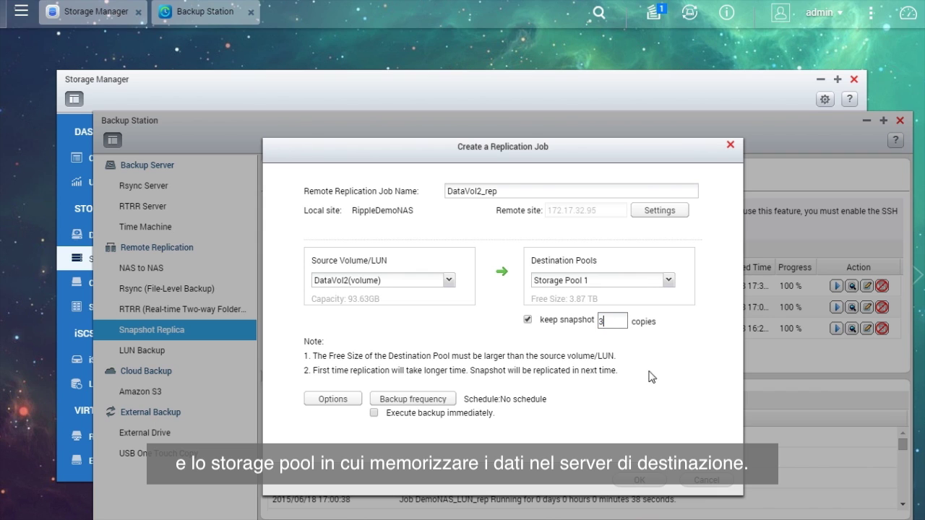
{"action": "left_click", "coordinate": [359, 402]}
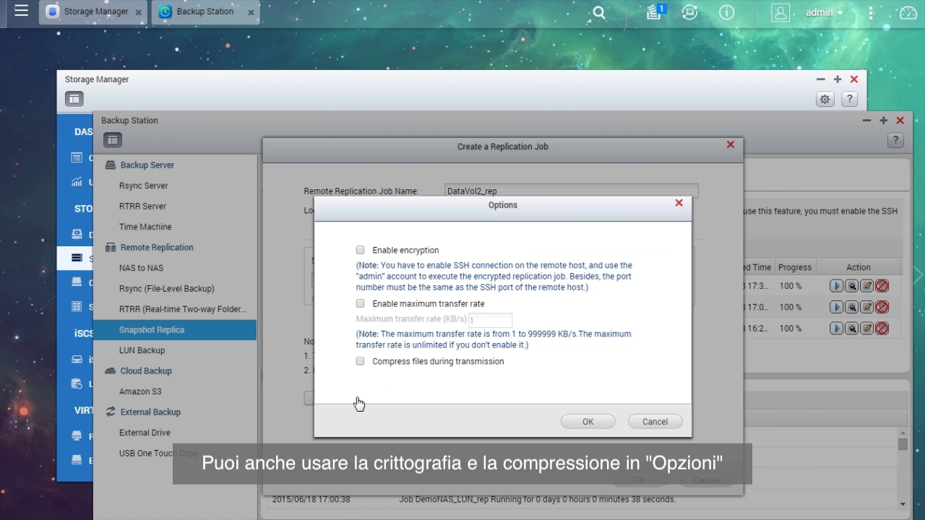
{"action": "left_click", "coordinate": [588, 423]}
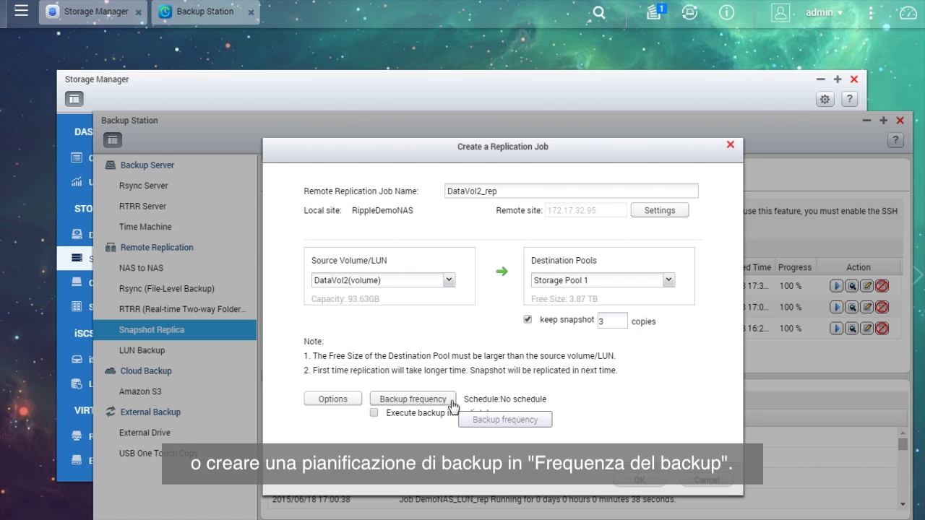
{"action": "left_click", "coordinate": [449, 400]}
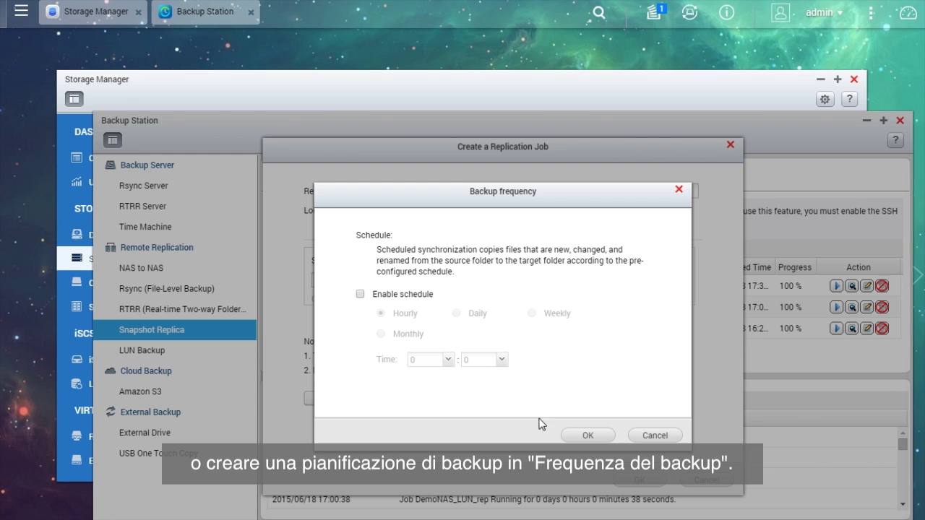
{"action": "left_click", "coordinate": [600, 434]}
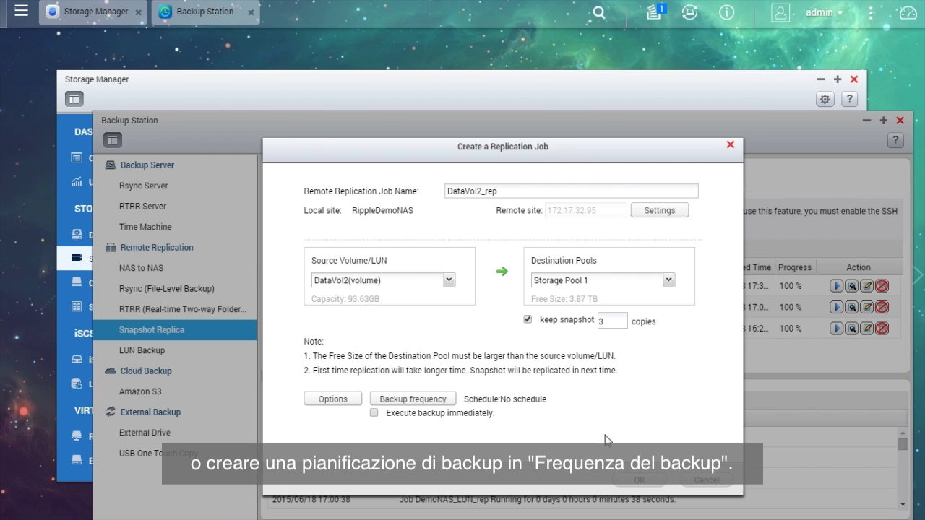
{"action": "left_click", "coordinate": [652, 480]}
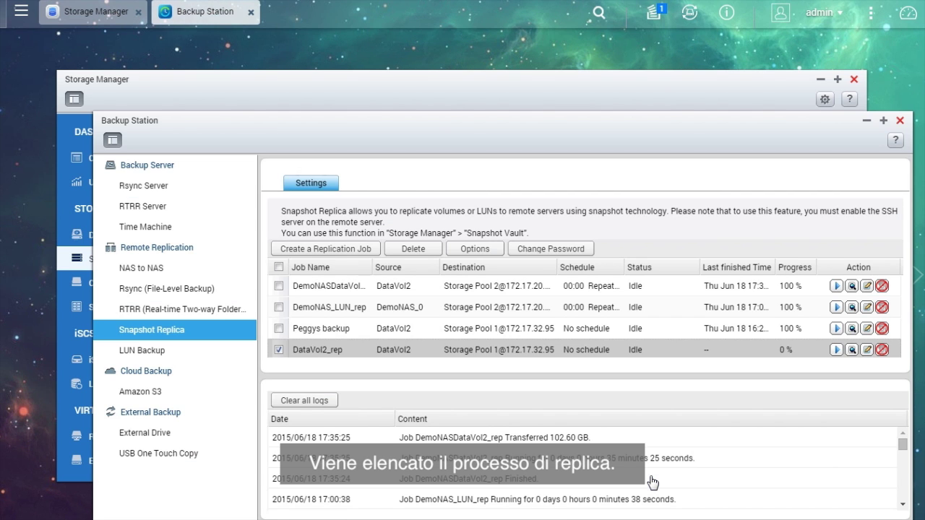
Start the DataVol2_rep job running and close Backup Station.
{"action": "left_click", "coordinate": [836, 349]}
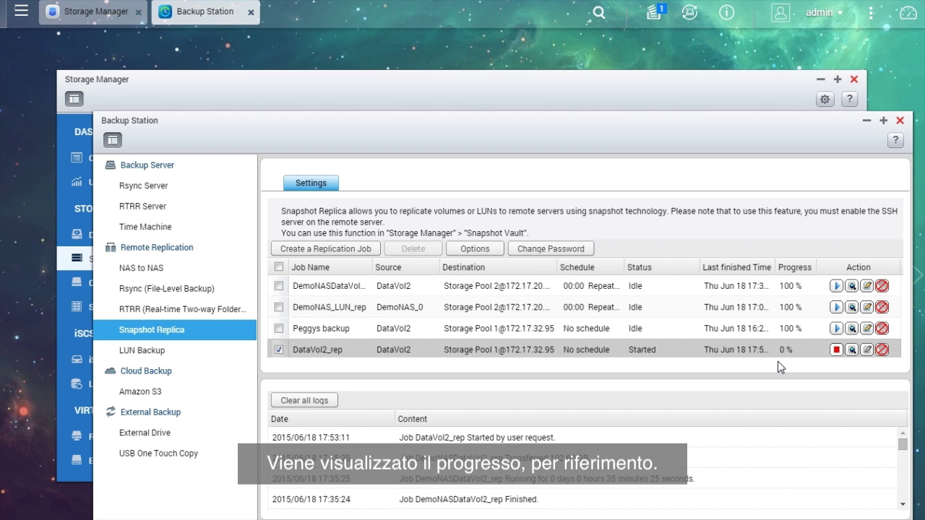
{"action": "left_click", "coordinate": [900, 121]}
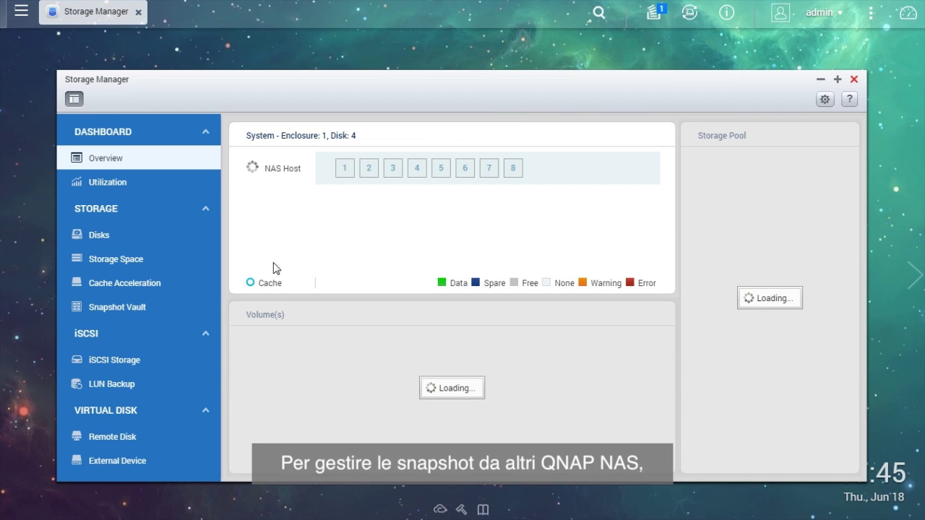
Clone the Sales_Volume snapshot from Snapshot Vault's Sales-Replica as volume Sales_Volume_c1.
{"action": "left_click", "coordinate": [187, 315]}
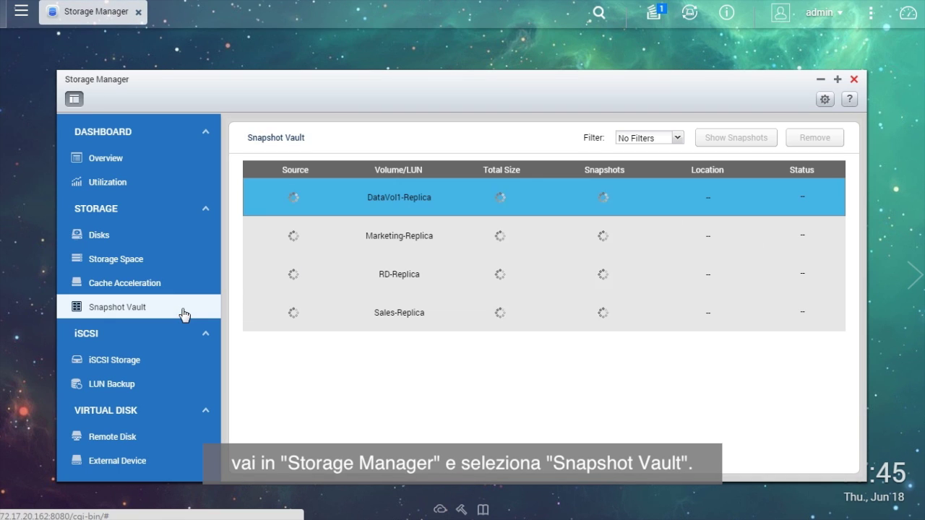
{"action": "left_click", "coordinate": [429, 314]}
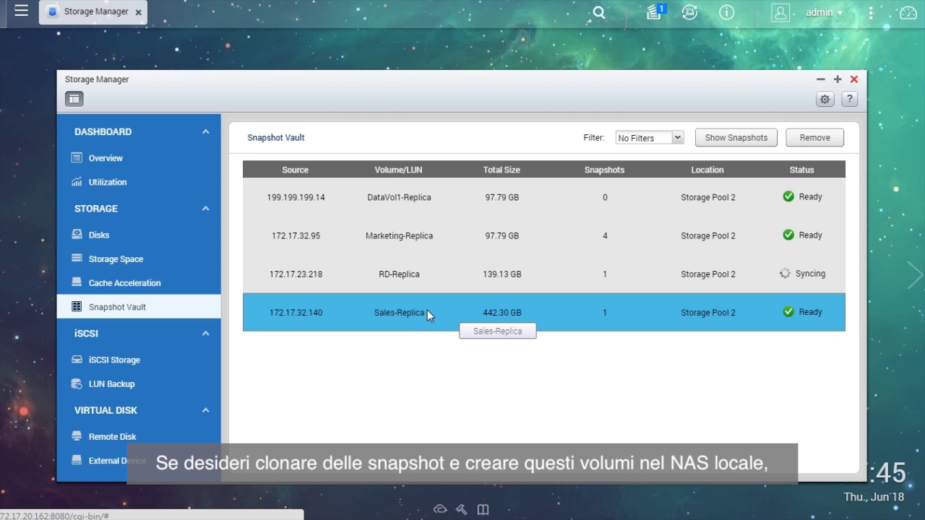
{"action": "left_click", "coordinate": [770, 144]}
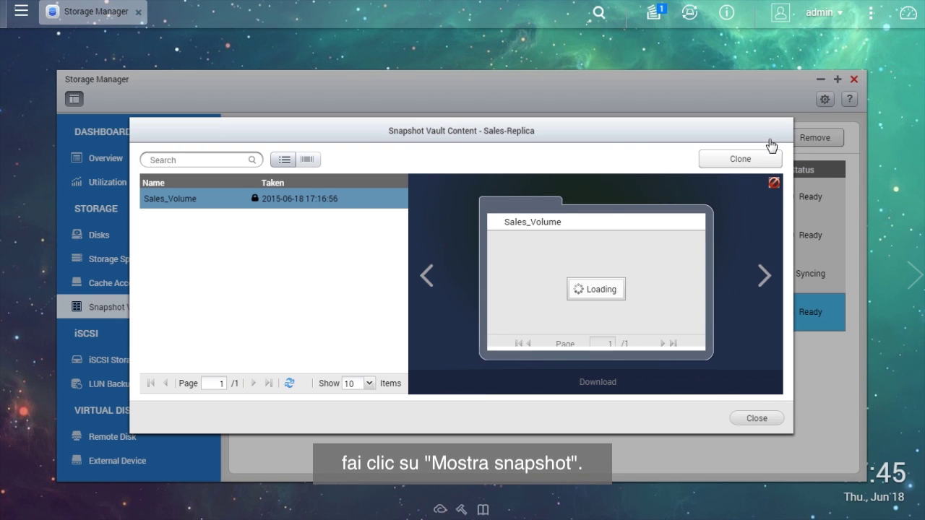
{"action": "left_click", "coordinate": [581, 242]}
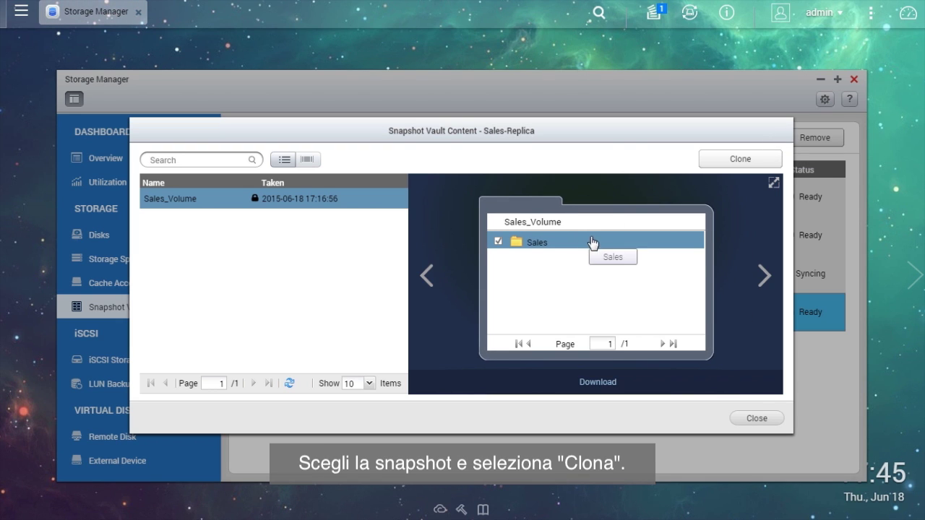
{"action": "left_click", "coordinate": [765, 164]}
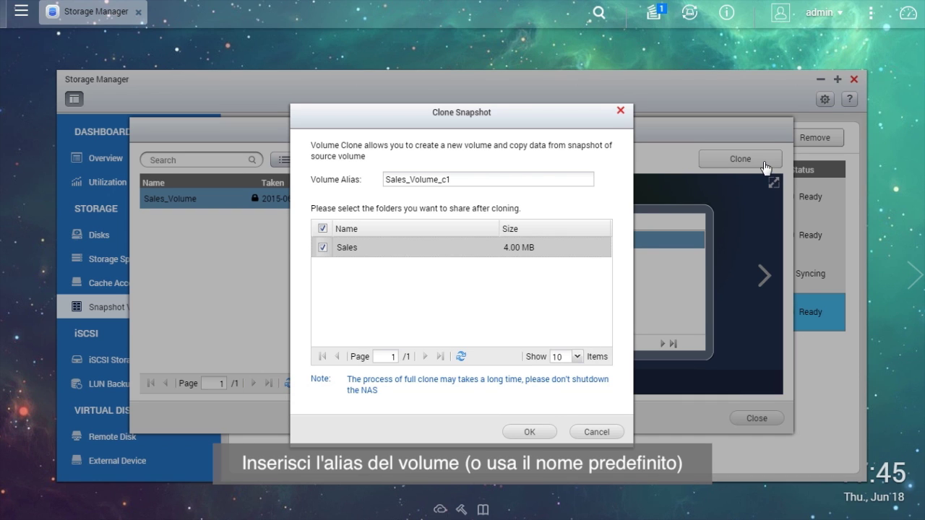
{"action": "left_click", "coordinate": [512, 176]}
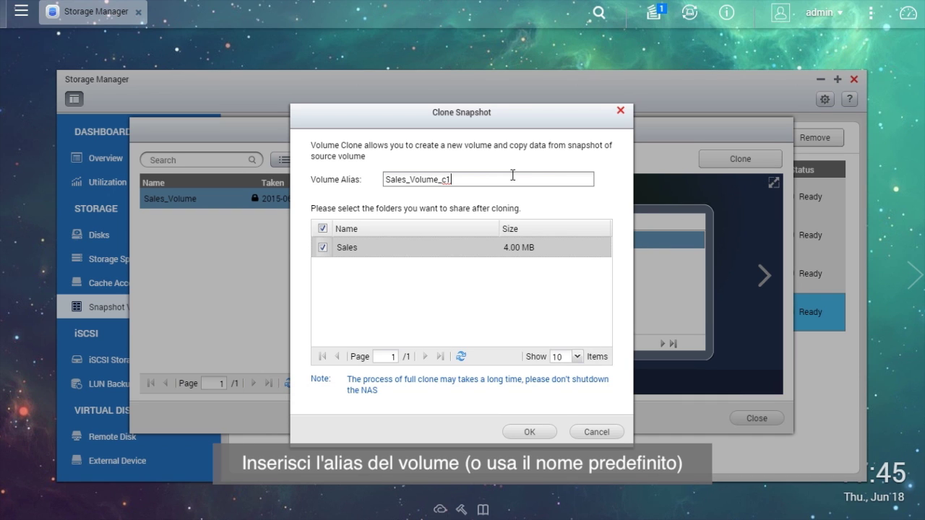
{"action": "left_click", "coordinate": [549, 433]}
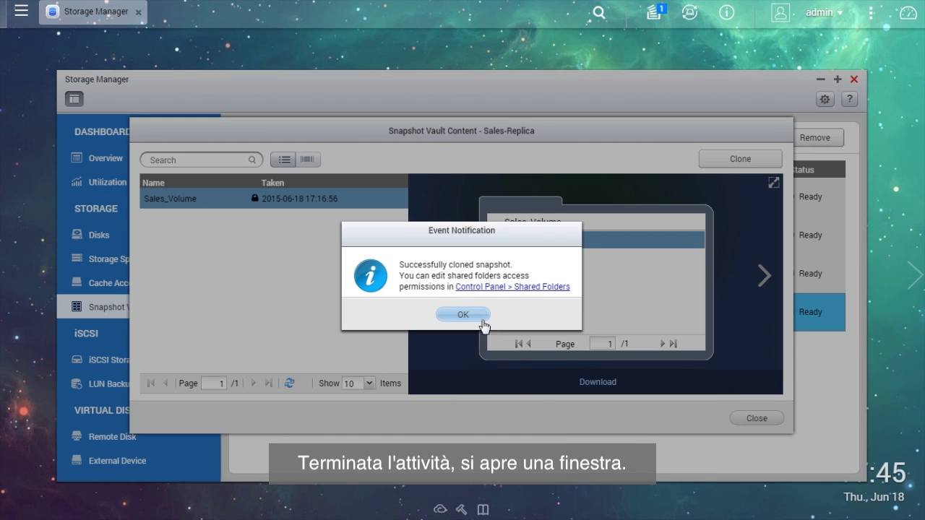
{"action": "left_click", "coordinate": [482, 319]}
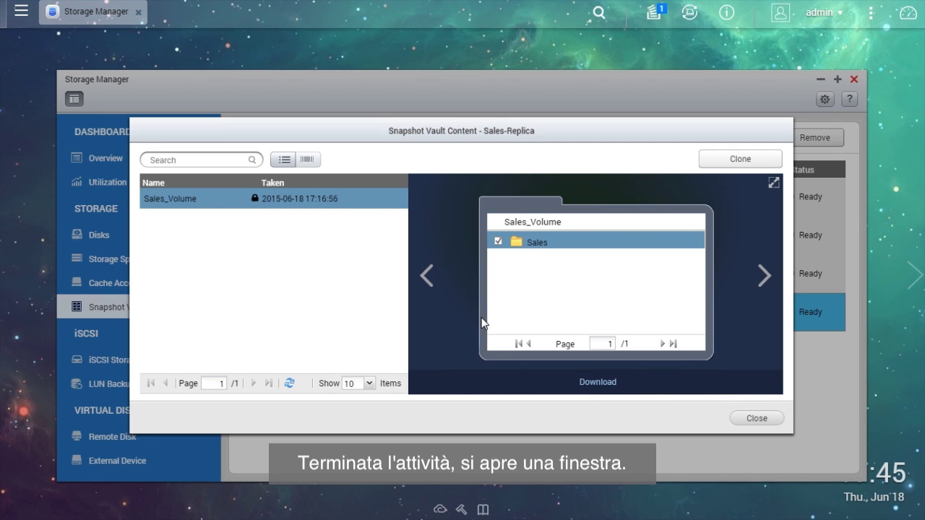
{"action": "left_click", "coordinate": [775, 420]}
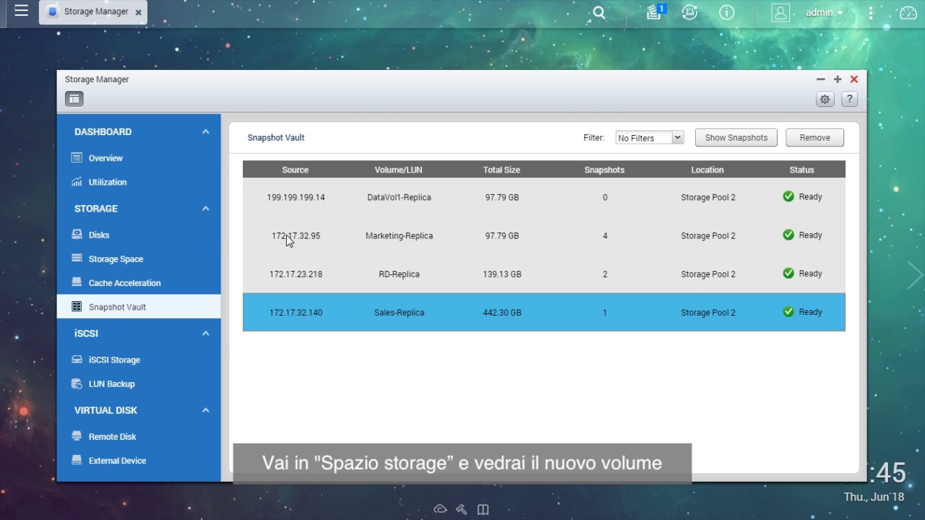
Expand Storage Pool 2 in Storage Space to confirm Sales_Volume_c1 is Ready at 442.30 GB.
{"action": "left_click", "coordinate": [160, 261]}
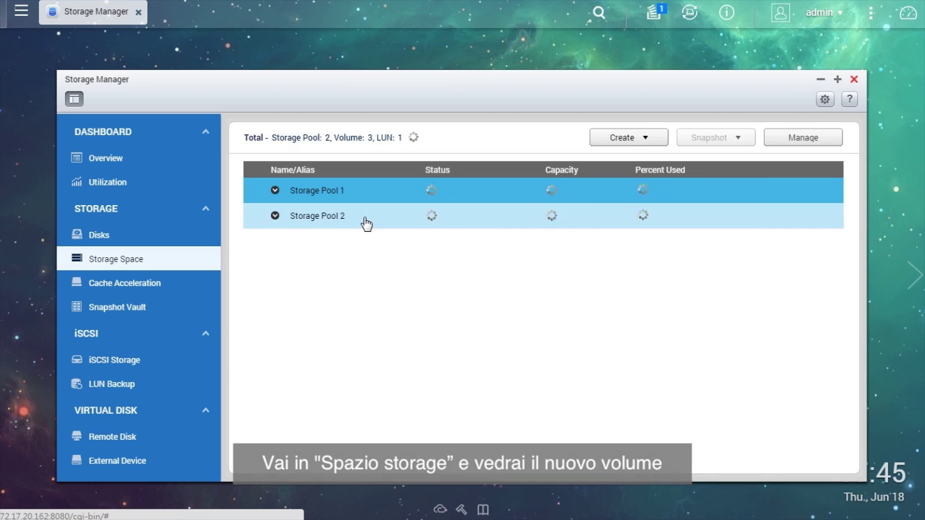
{"action": "left_click", "coordinate": [365, 222]}
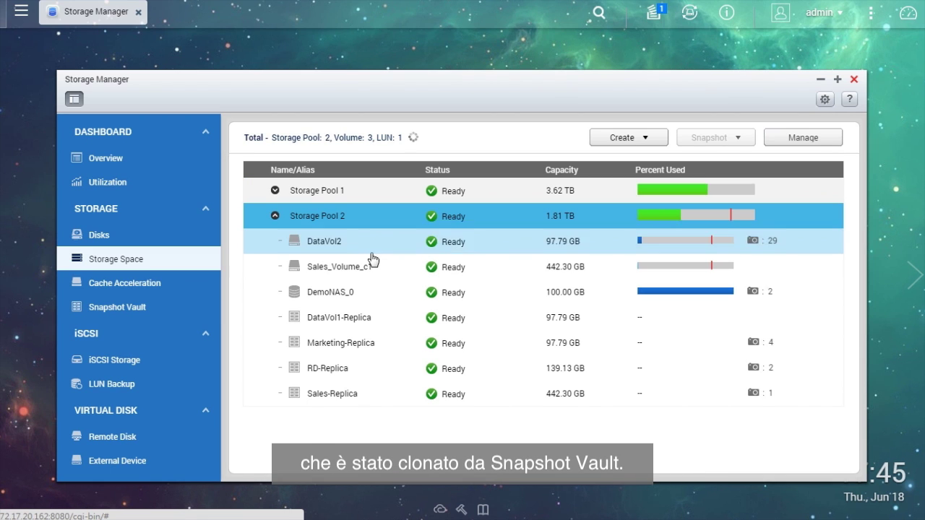
{"action": "left_click", "coordinate": [378, 271]}
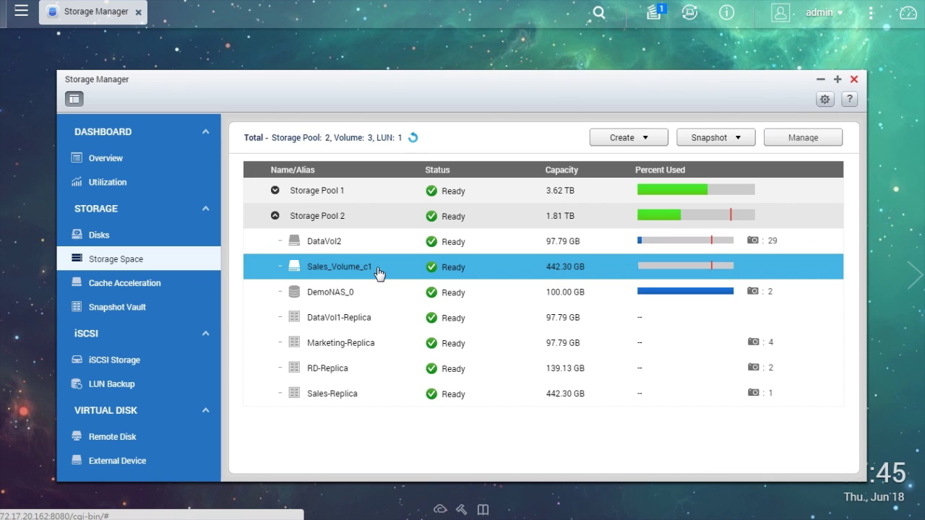